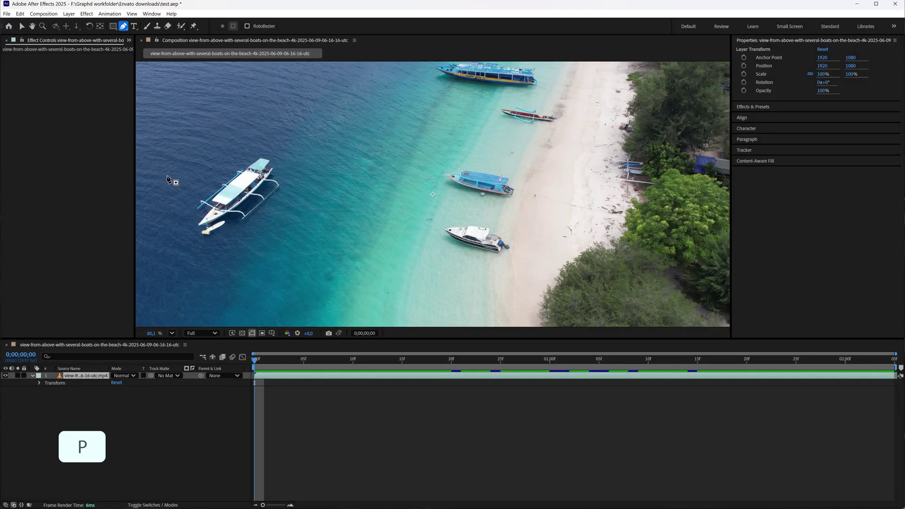
Draw a closed Pen mask loosely around the large white outrigger boat, including its small dinghy, on the footage layer
key(period)
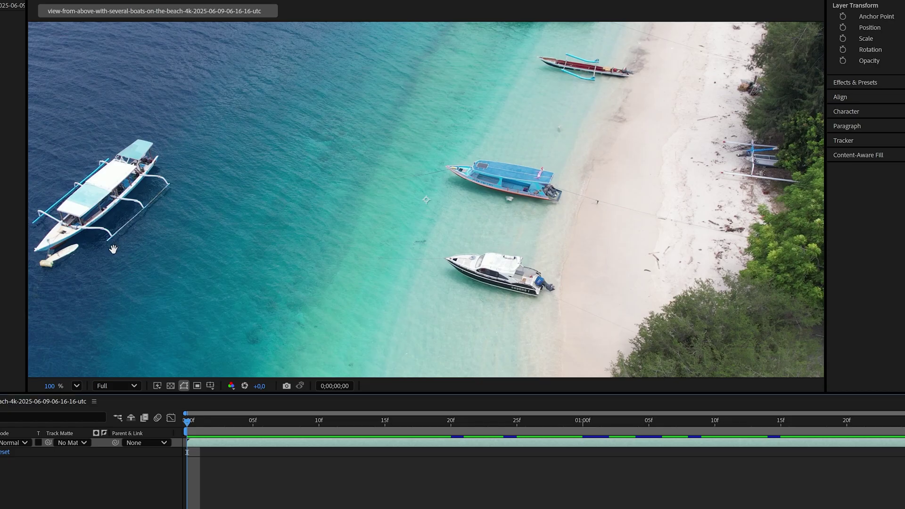
drag(113, 249, 267, 271)
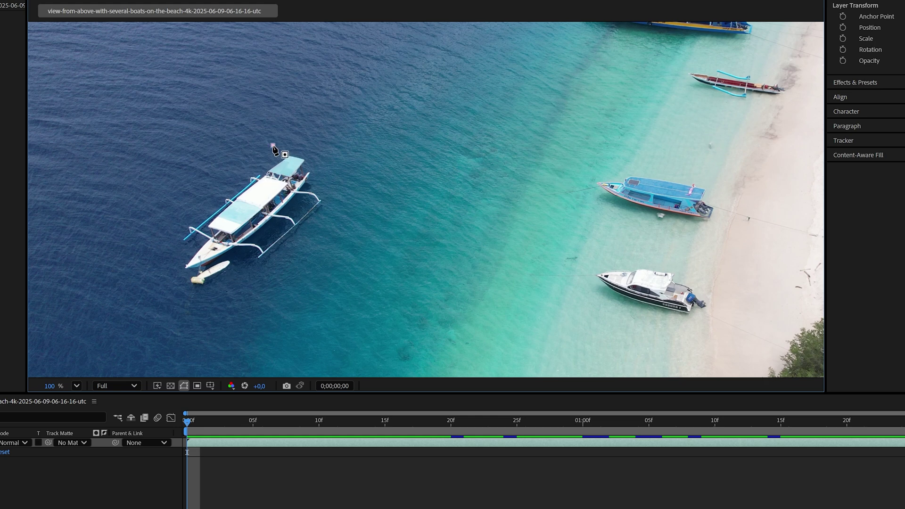
click(273, 145)
click(235, 165)
click(222, 179)
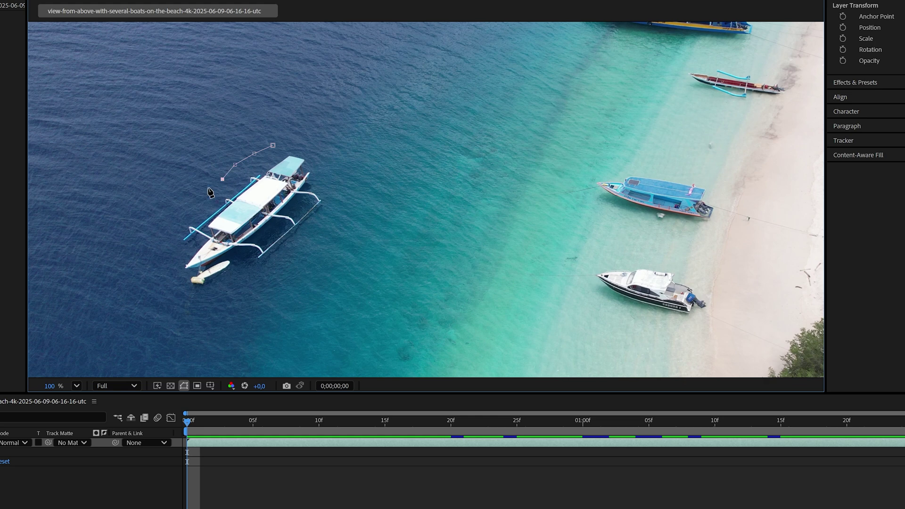
click(210, 188)
click(193, 203)
click(174, 217)
click(167, 238)
click(165, 260)
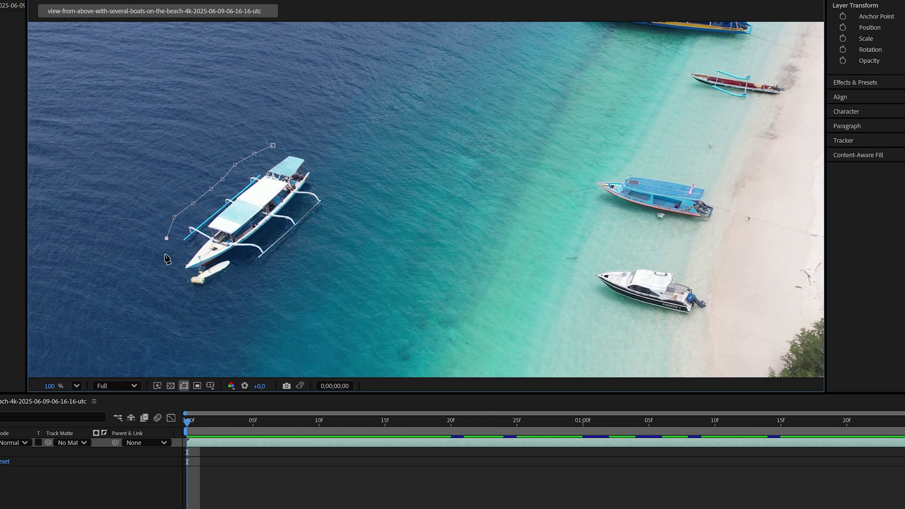
click(172, 292)
click(193, 302)
click(222, 305)
click(254, 296)
click(281, 277)
click(301, 262)
click(327, 236)
click(344, 208)
click(344, 178)
click(331, 155)
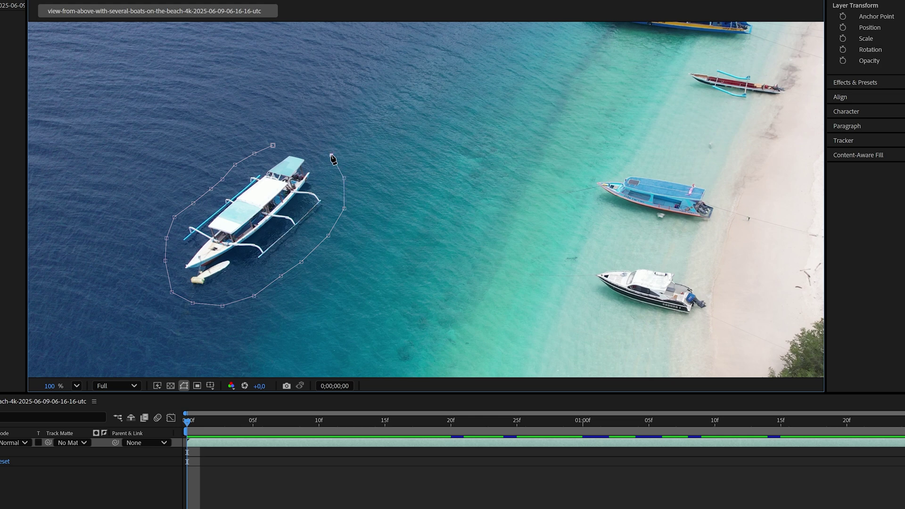
click(316, 139)
click(295, 139)
click(272, 146)
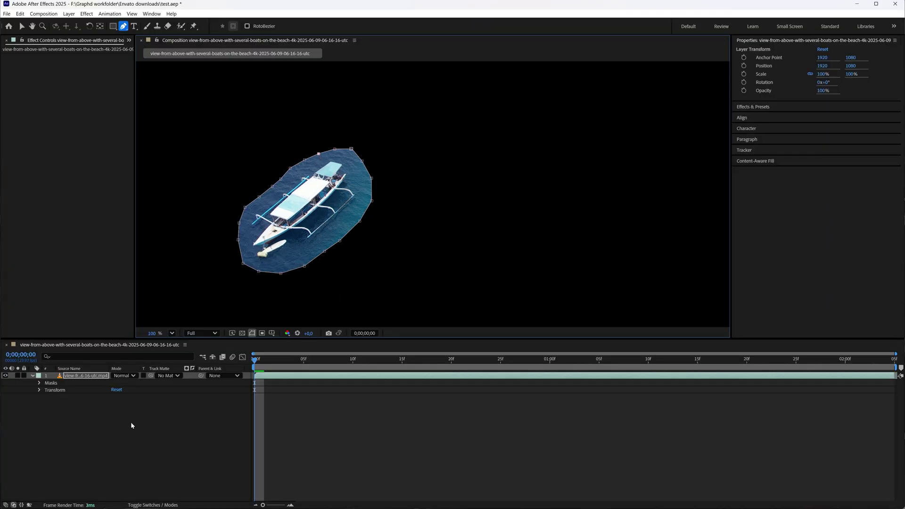
Reveal the boat mask's properties and set its mode to None
key(m)
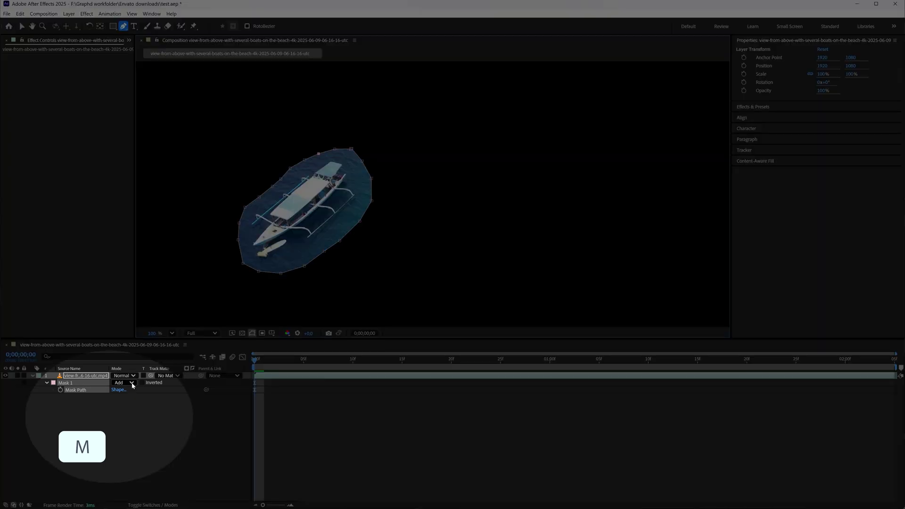
click(124, 383)
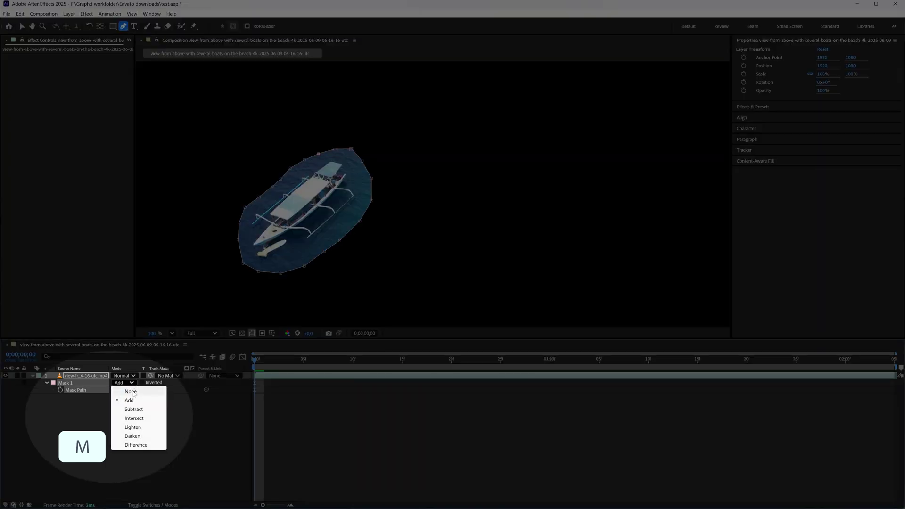
click(133, 394)
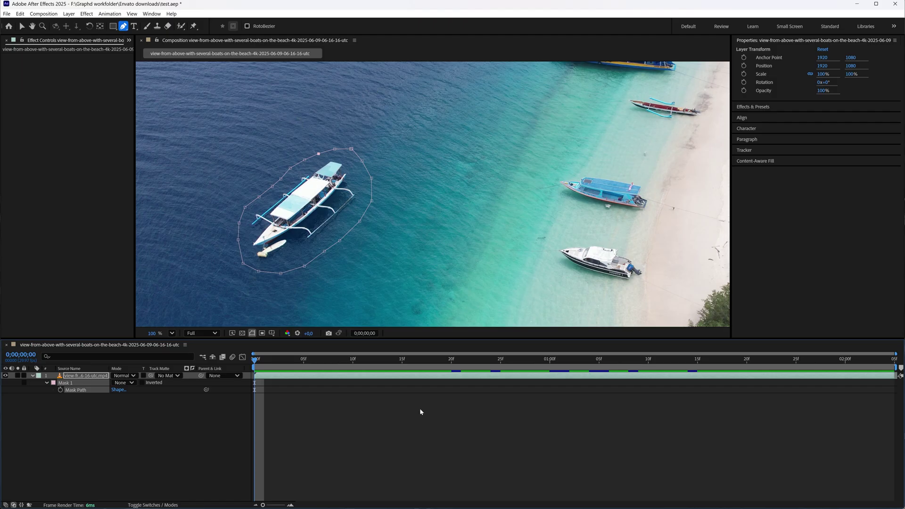
Return to the first frame and open the mask tracker for the boat mask
drag(254, 360, 221, 361)
click(105, 398)
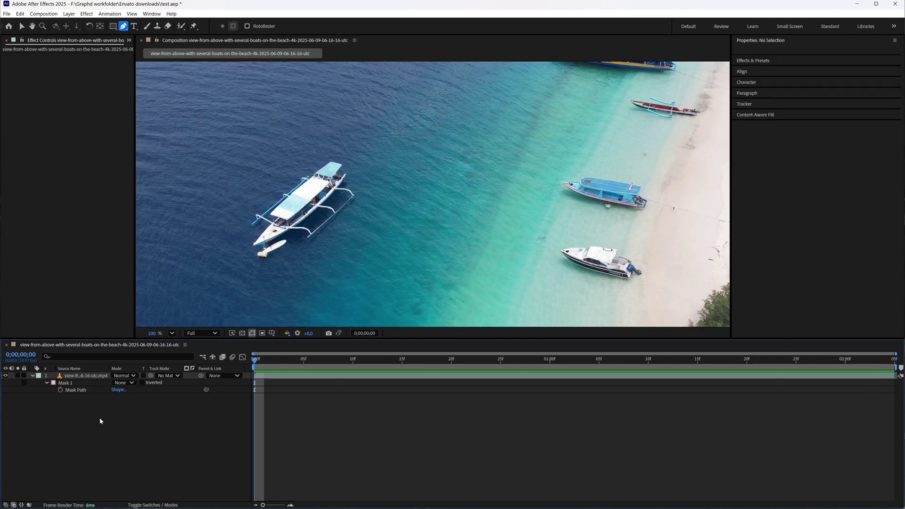
click(92, 382)
right_click(76, 384)
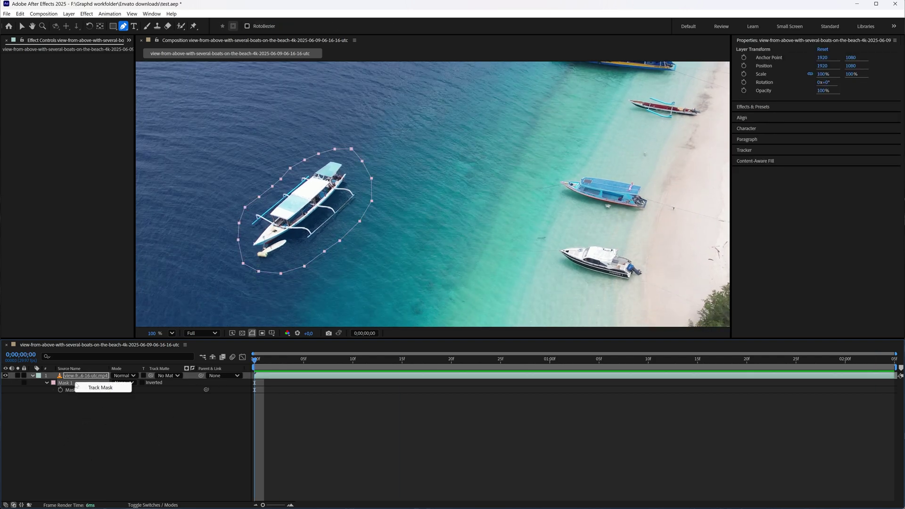
click(102, 387)
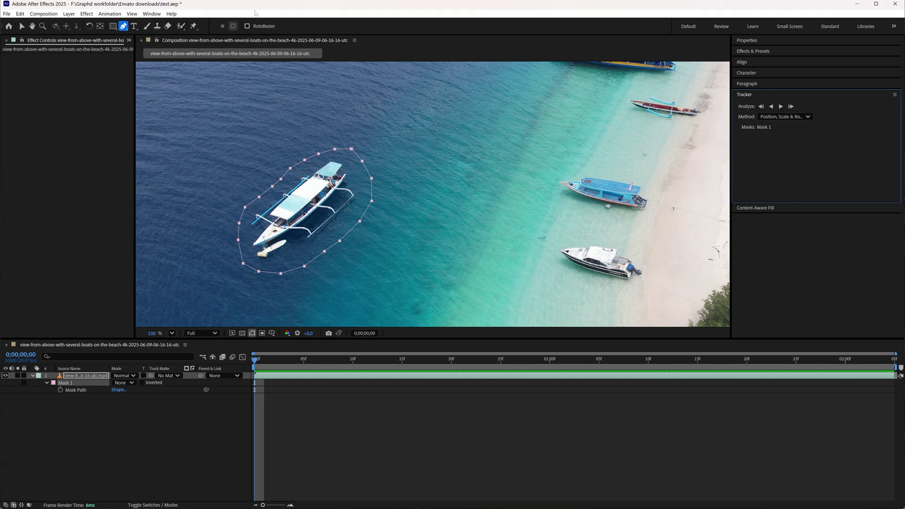
click(151, 14)
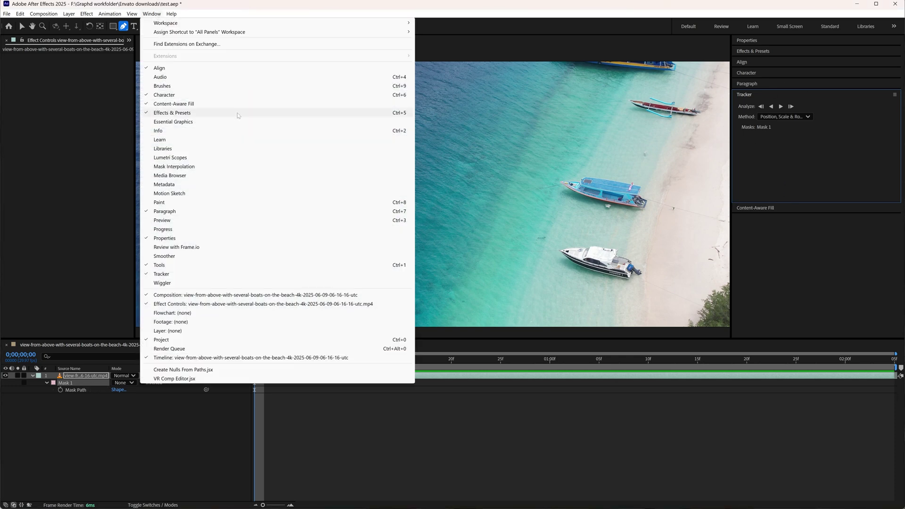
click(818, 266)
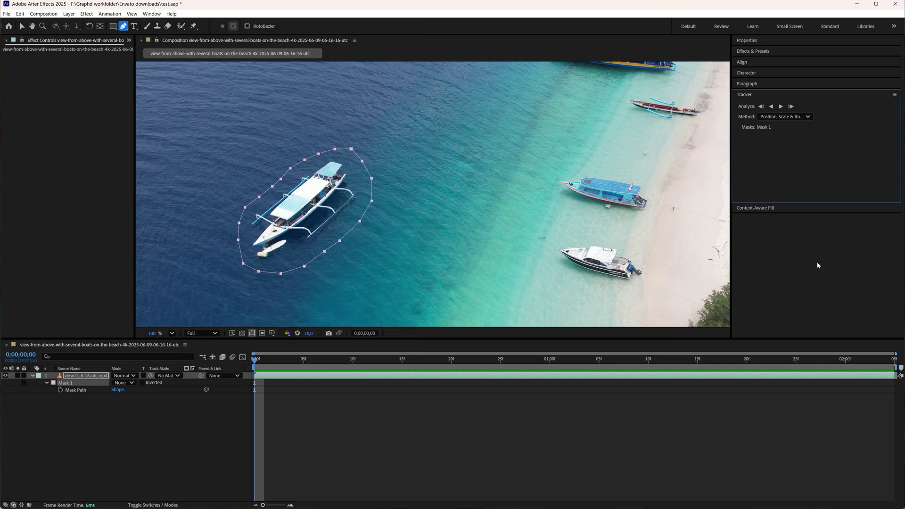
Track the boat mask forward through the clip with the Position, Scale, Rotation & Skew method
click(807, 117)
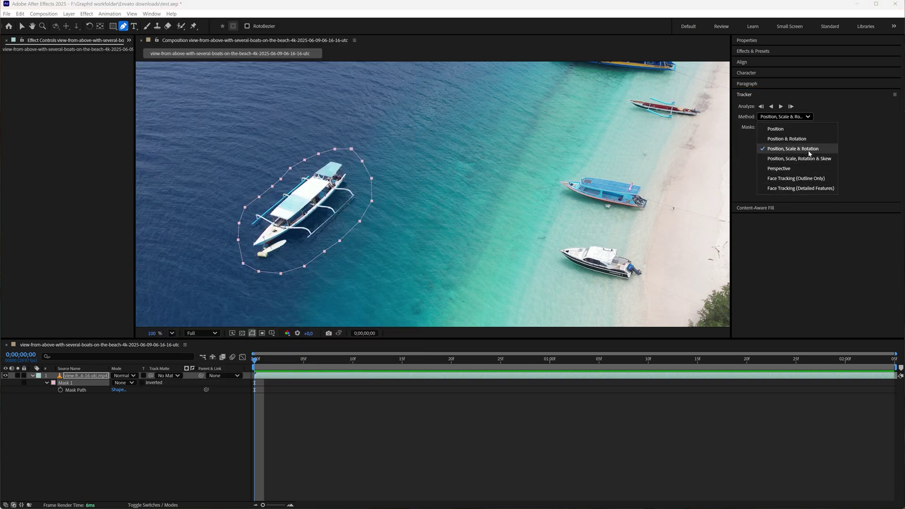
click(822, 159)
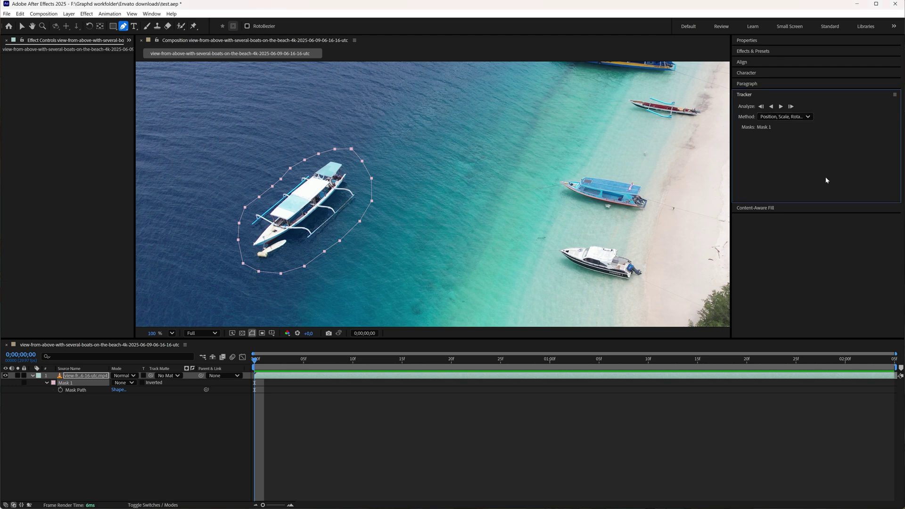
click(781, 107)
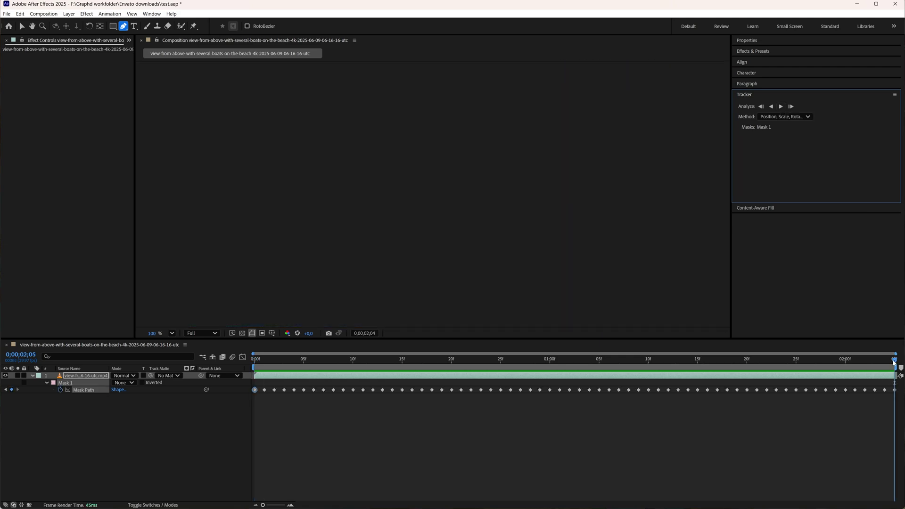
Scrub through the clip to check how the tracked mask follows the boat, ending at the first frame
drag(893, 362, 232, 403)
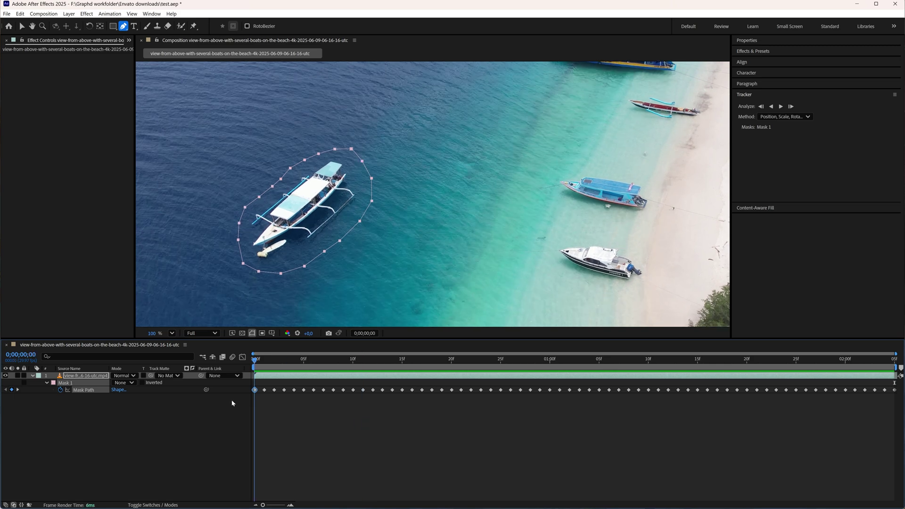
drag(255, 361, 886, 376)
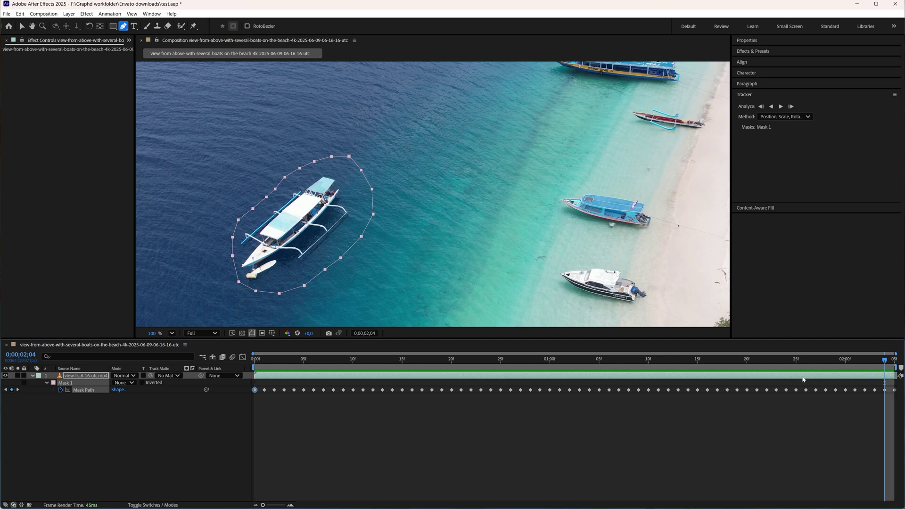
click(875, 390)
drag(885, 362, 175, 377)
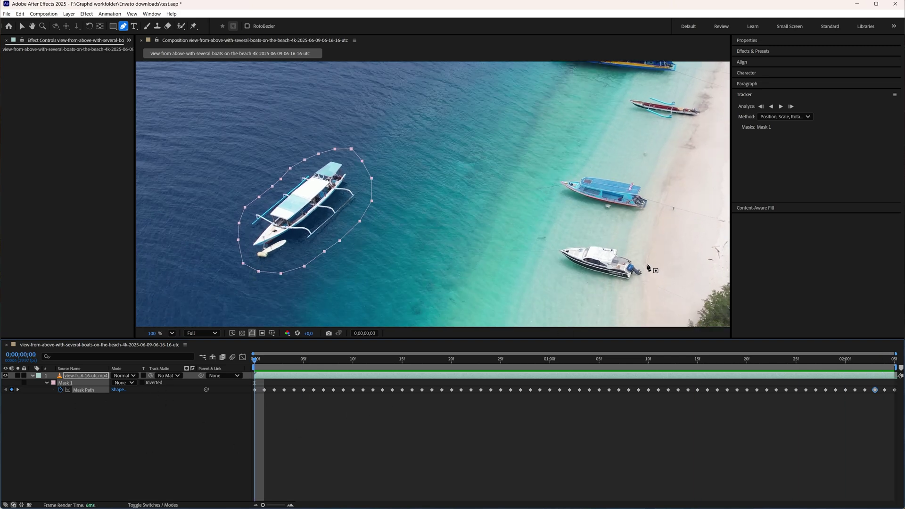
Open the Content-Aware Fill settings and set the boat mask's mode to Subtract
click(765, 208)
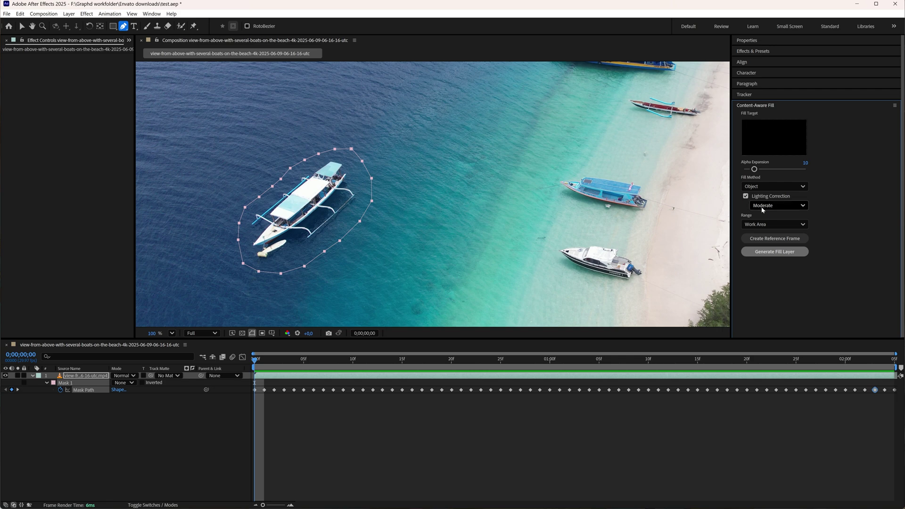
click(152, 15)
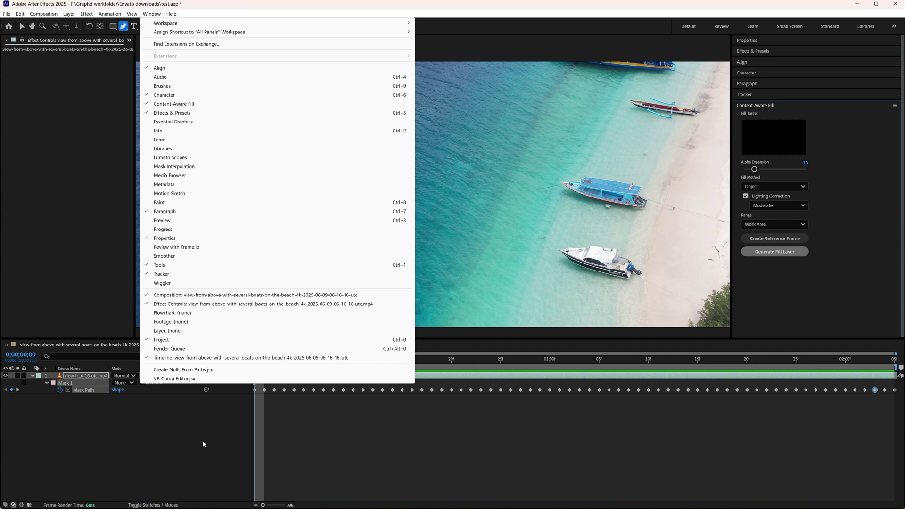
click(173, 439)
click(124, 383)
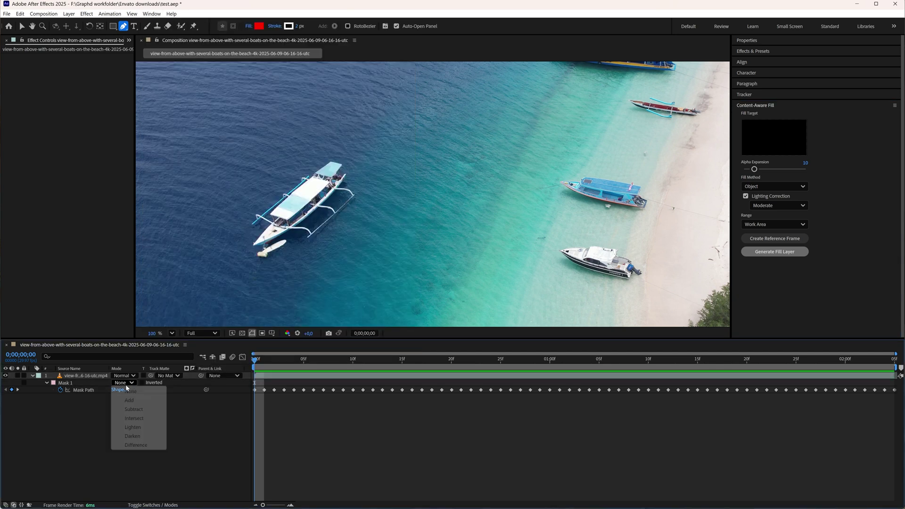
click(148, 409)
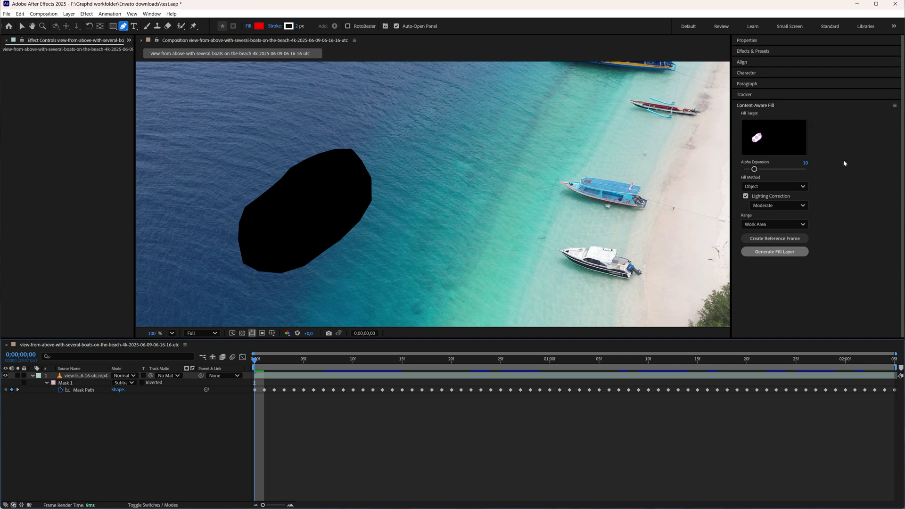
Configure the fill with alpha expansion 10, the Object fill method, Moderate lighting correction and the Work Area range
drag(756, 170, 718, 173)
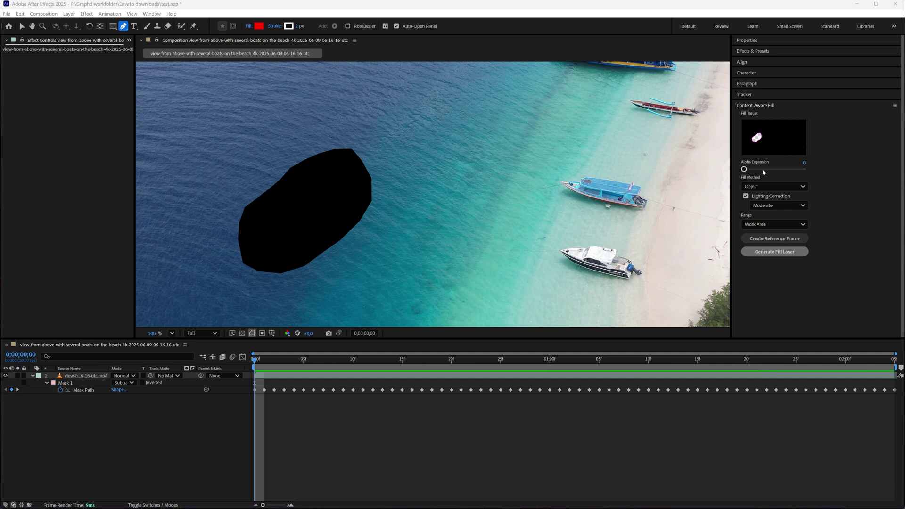
mouse_move(744, 170)
mouse_down()
mouse_move(760, 170)
mouse_move(754, 177)
mouse_move(753, 169)
mouse_up()
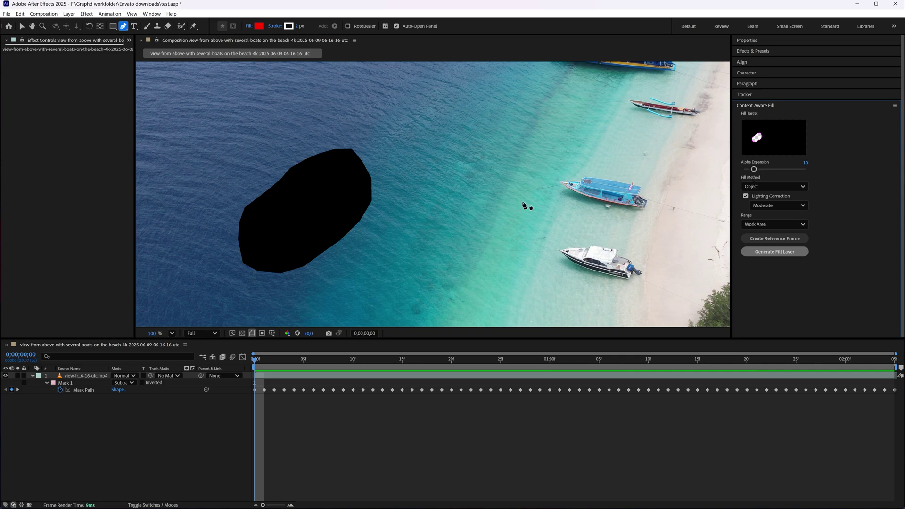
click(805, 186)
click(788, 200)
click(802, 206)
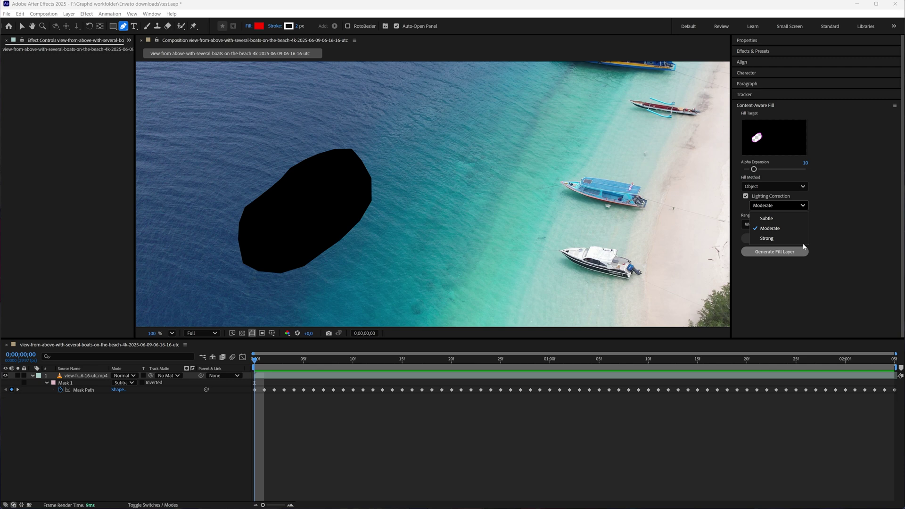
click(779, 232)
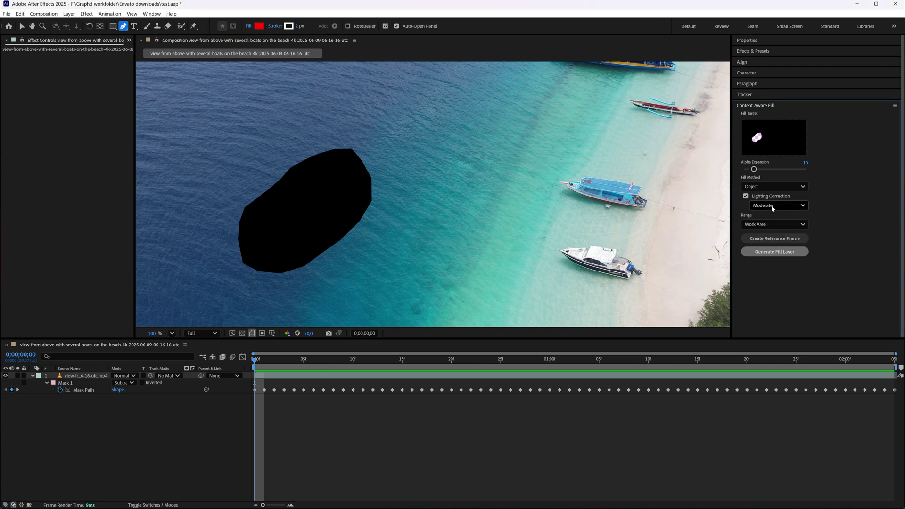
click(804, 226)
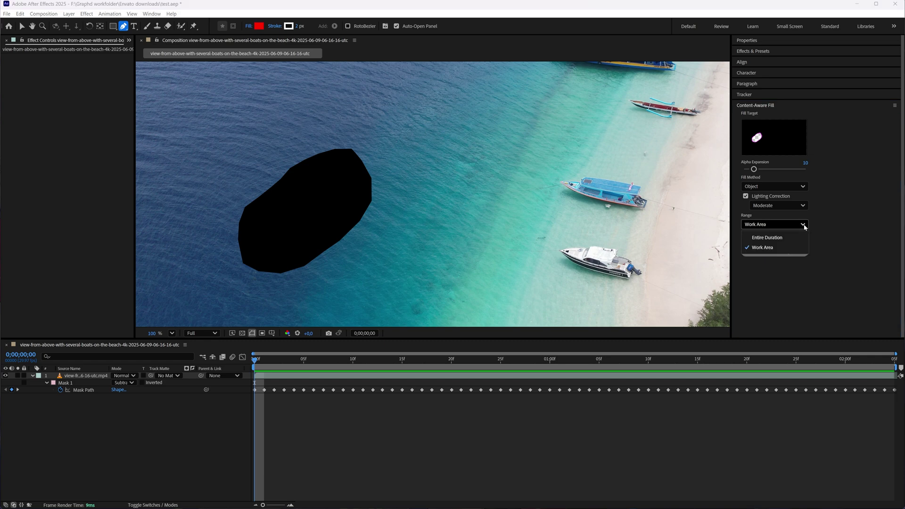
click(860, 243)
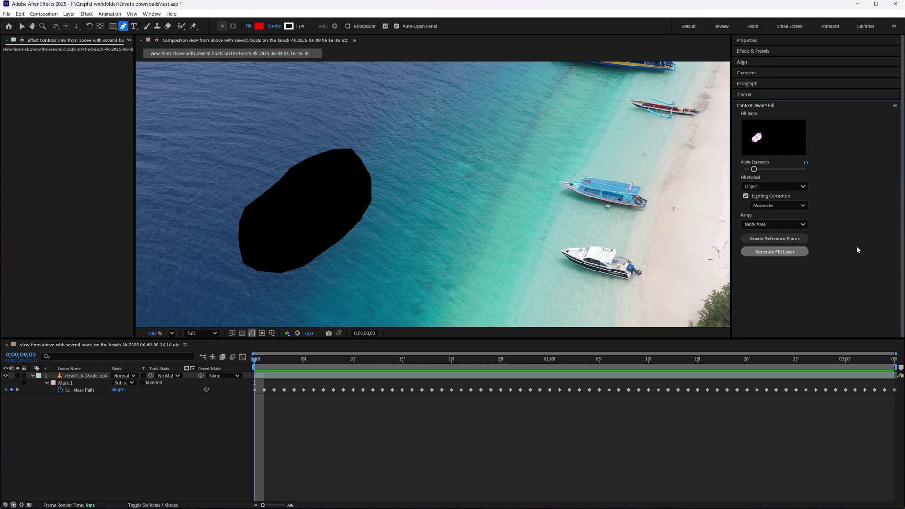
Save the project and generate the content-aware fill layer for the masked boat area
key(ctrl+s)
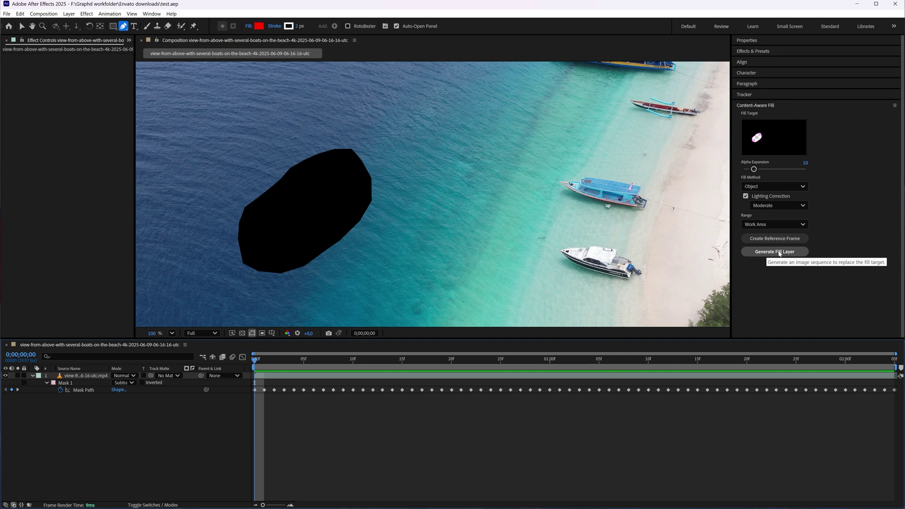
click(779, 253)
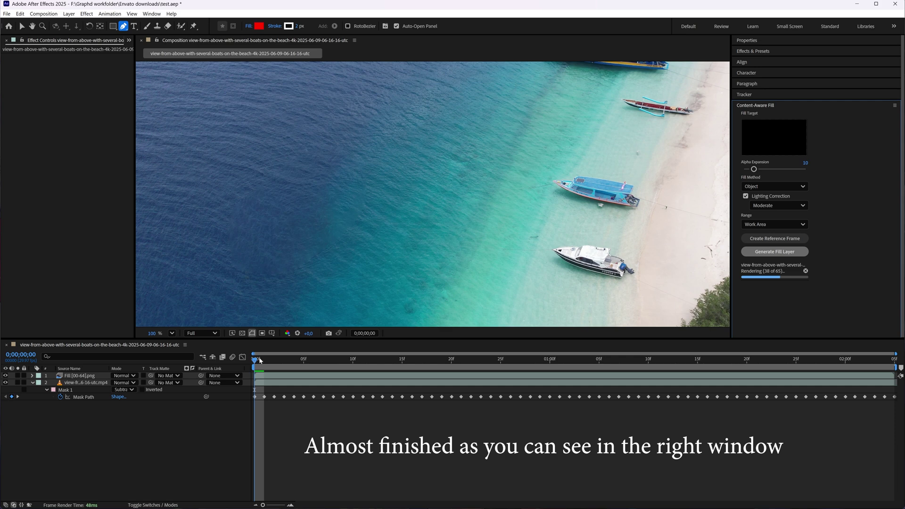
Scrub through the clip to inspect the filled water area where the boat was masked out
scroll(298, 264, down, 1)
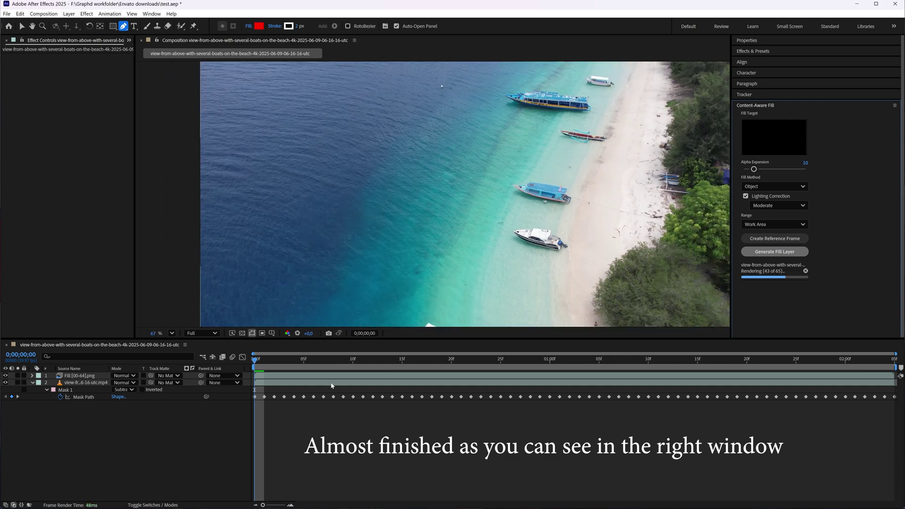
drag(256, 364, 885, 394)
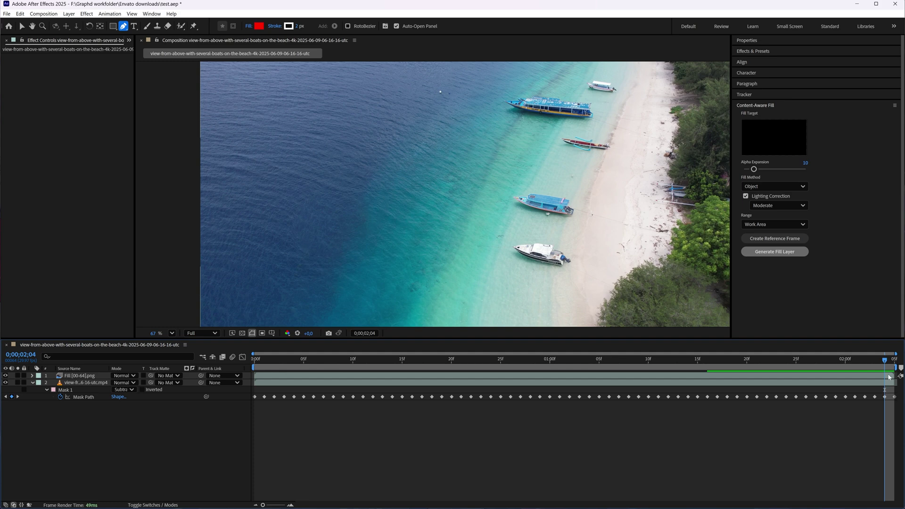
drag(884, 359, 240, 410)
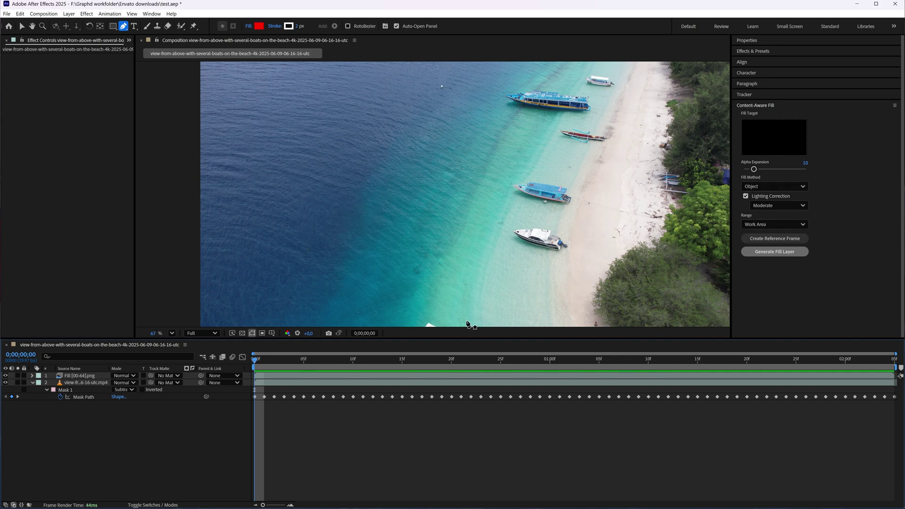
drag(256, 362, 678, 361)
drag(654, 392, 622, 399)
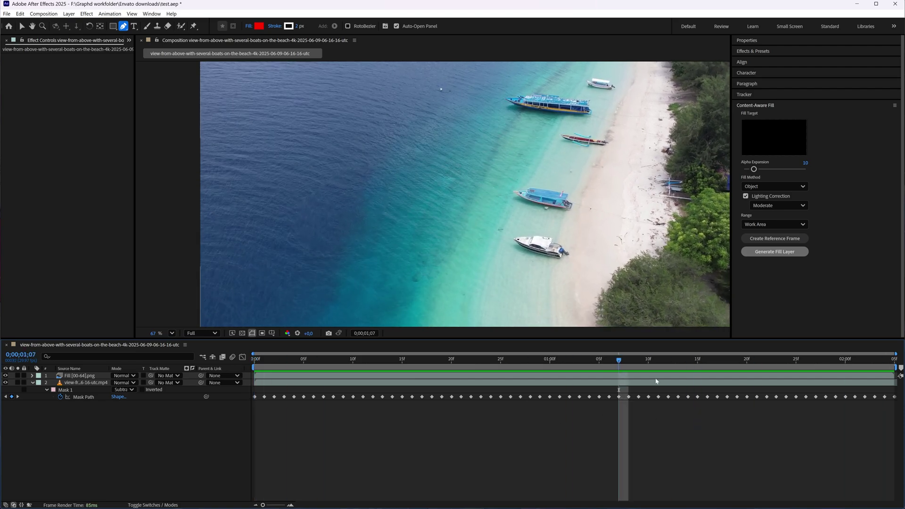